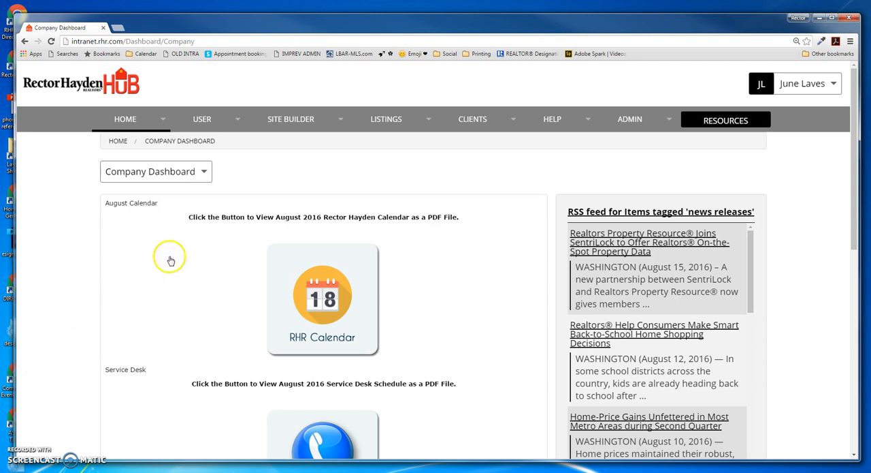
# - Open the Imprev Design Center from the Single Sign On section of the company resources
pyautogui.click(707, 121)
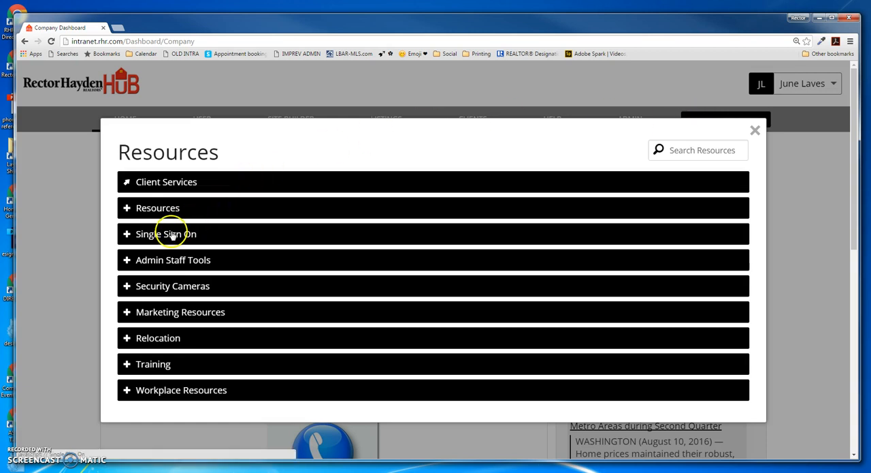
pyautogui.click(173, 234)
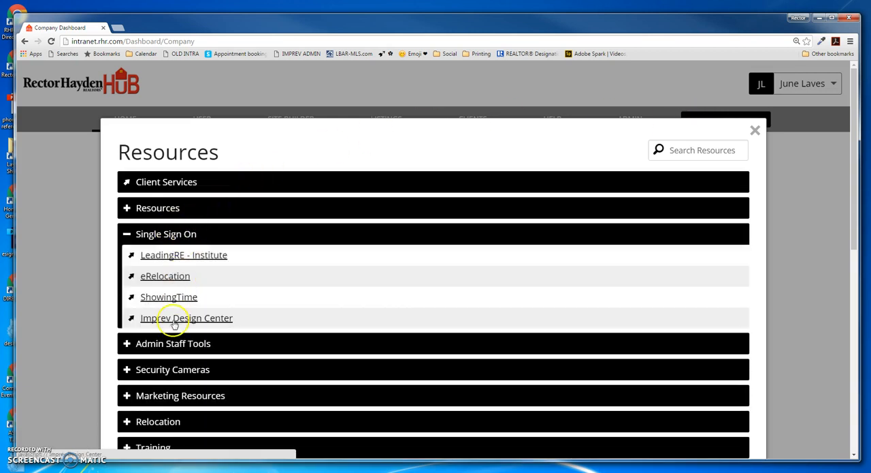
pyautogui.click(158, 319)
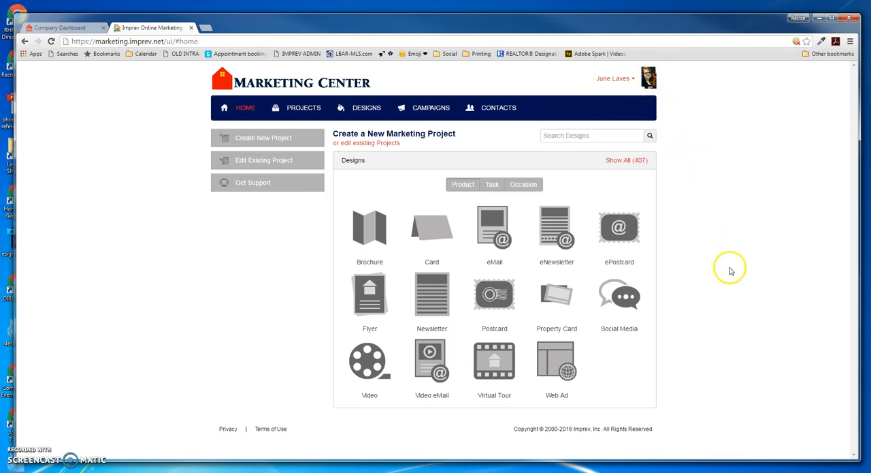
# - Show the Social Media product designs in the design gallery
pyautogui.click(366, 111)
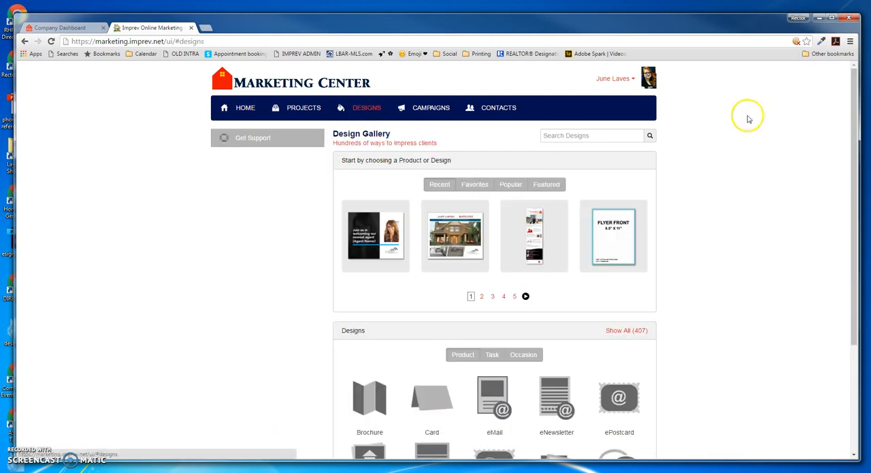
pyautogui.scroll(-3, 708, 283)
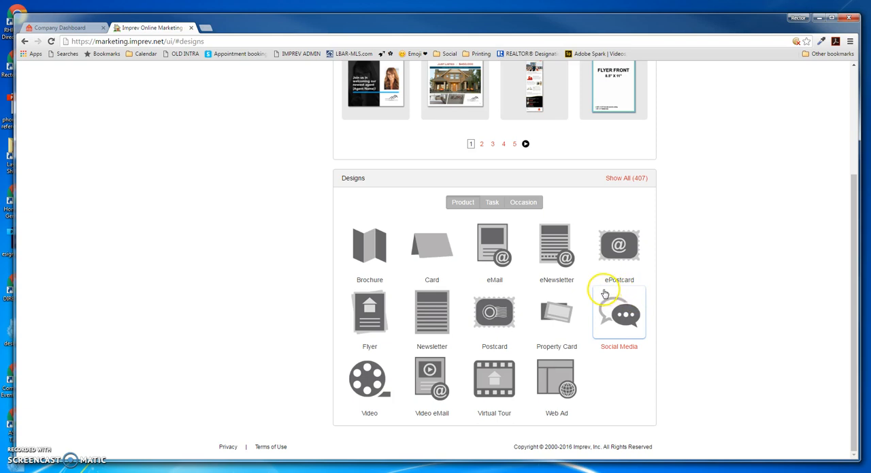
pyautogui.click(631, 317)
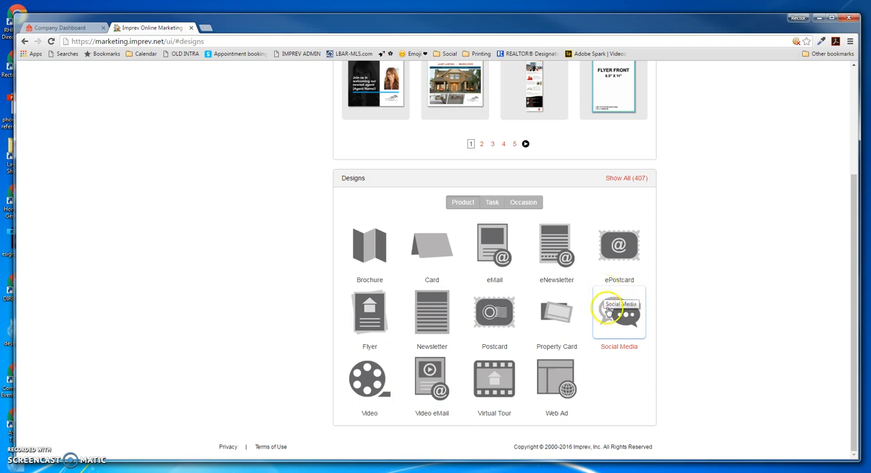
pyautogui.click(637, 326)
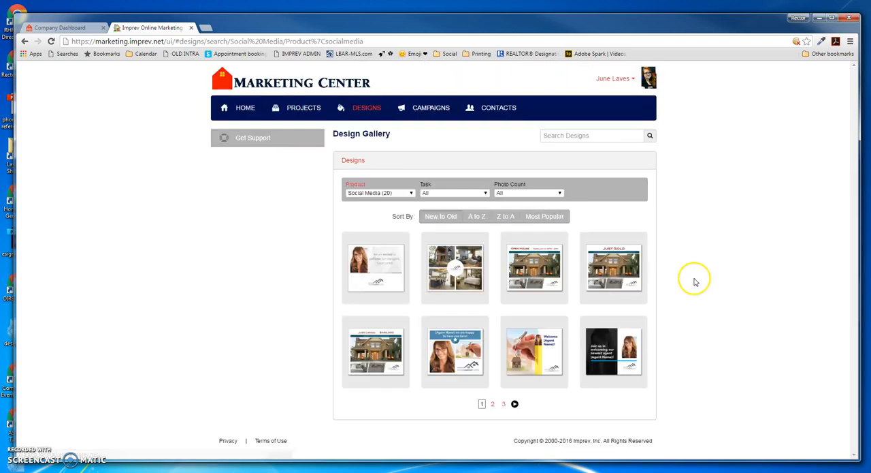
pyautogui.click(679, 299)
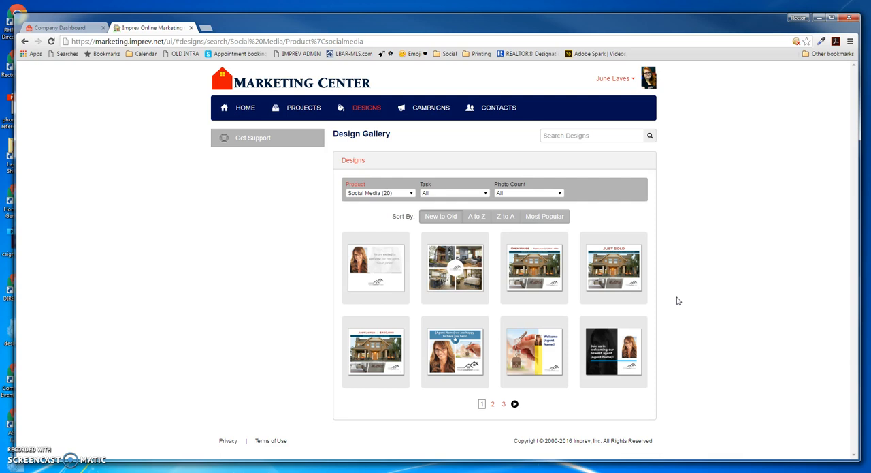
# - Start a new project from the open house design Facebook Post 12
pyautogui.moveTo(554, 367)
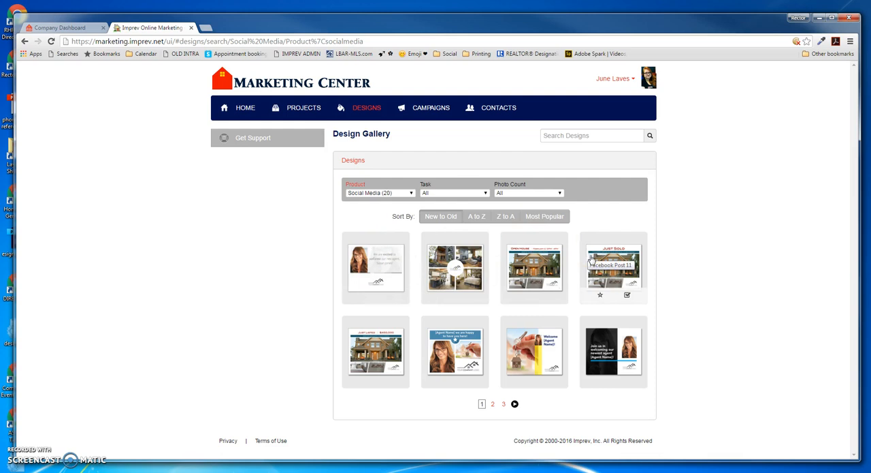
pyautogui.click(536, 262)
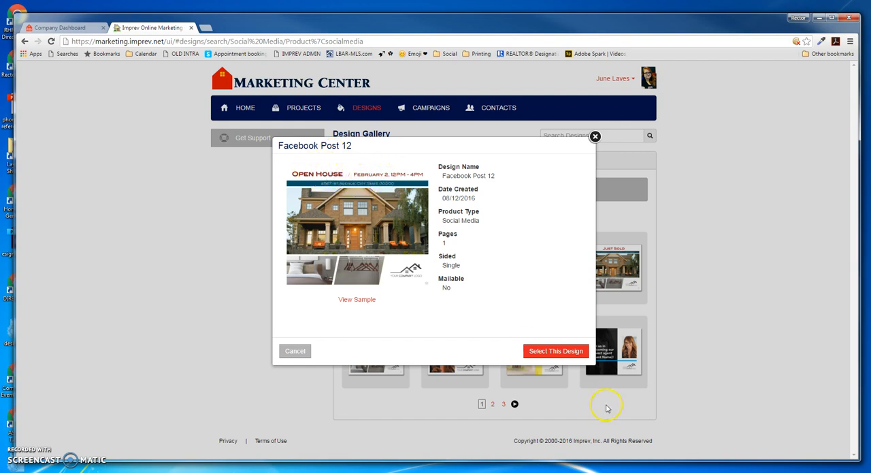
pyautogui.click(568, 354)
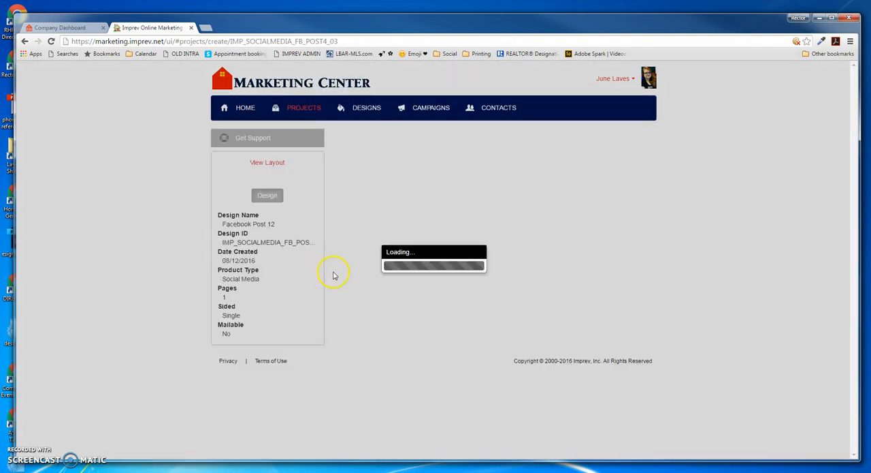
# - Name the project "Personal Brand 1", describe it as "personal branding exercise" and assign it to the Test Projects folder
pyautogui.click(385, 199)
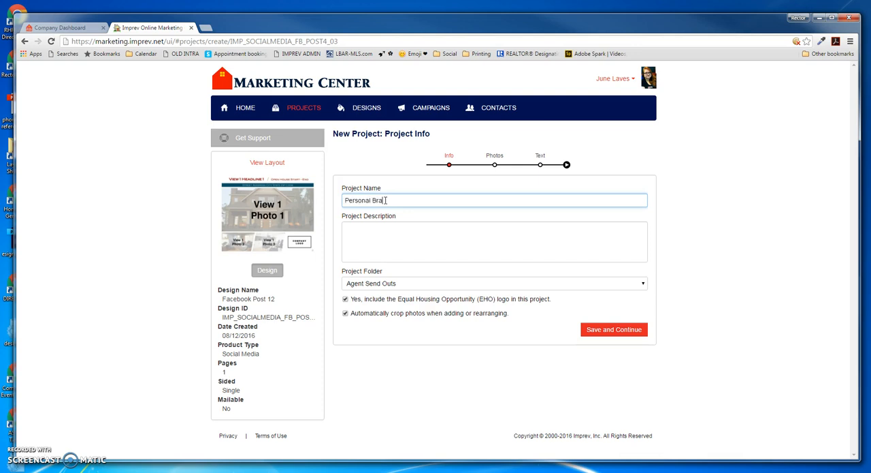
pyautogui.click(393, 235)
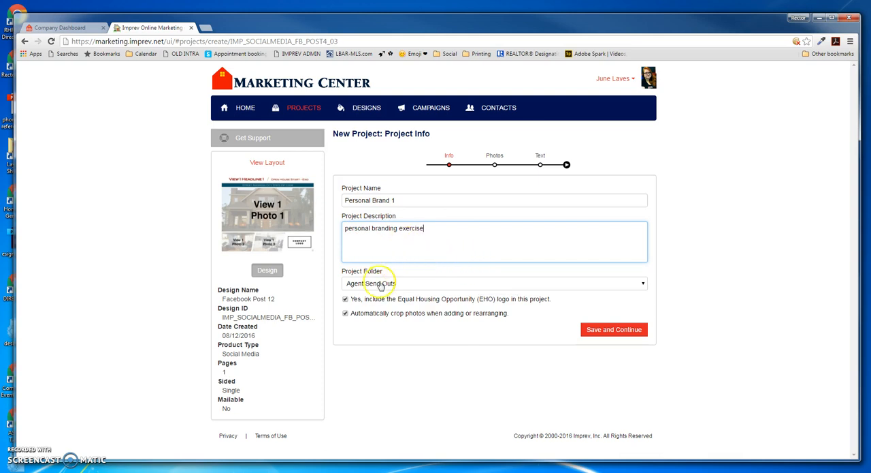
pyautogui.click(422, 284)
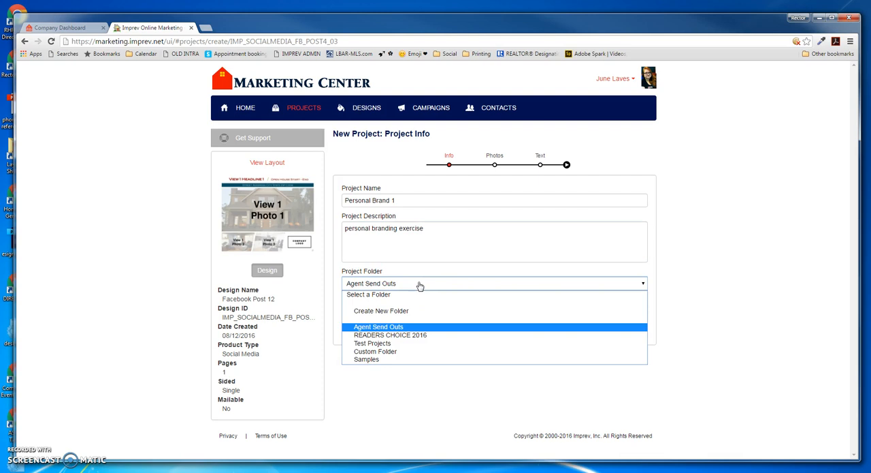
pyautogui.click(372, 343)
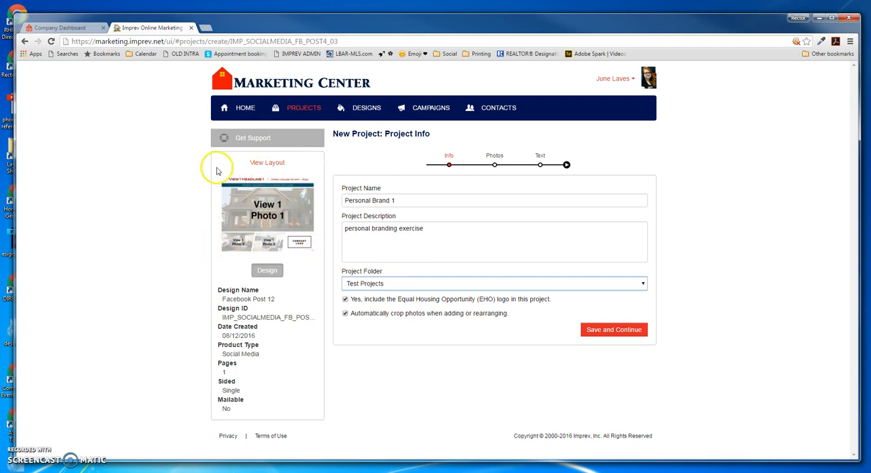
# - Review the enlarged design layout, then save the project info and continue to the photos stage
pyautogui.click(270, 163)
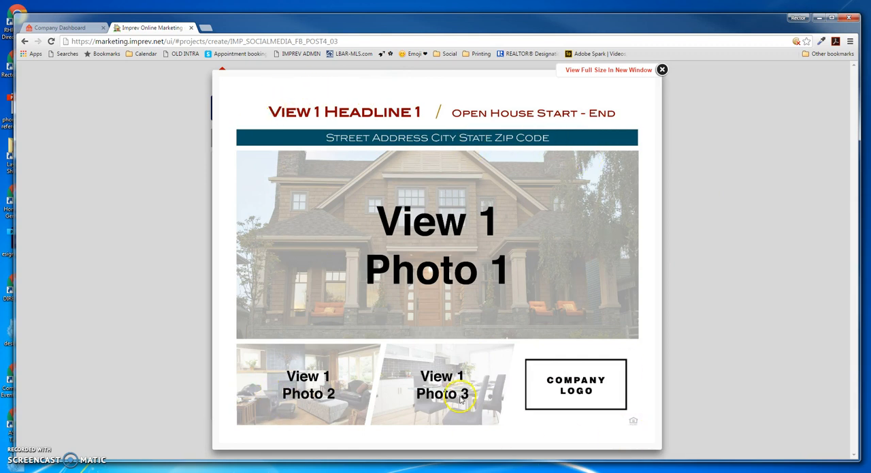
pyautogui.click(662, 69)
pyautogui.click(615, 330)
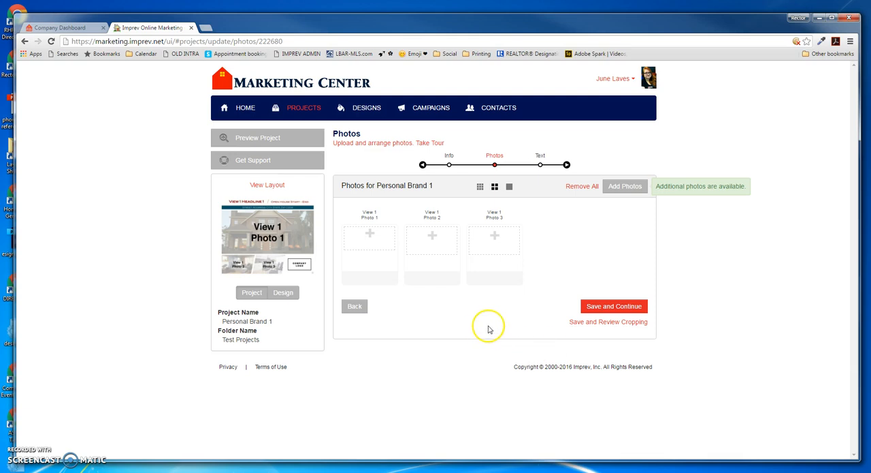
# - Open the stock photo library as the source for the View 1 Photo 1 slot
pyautogui.click(370, 235)
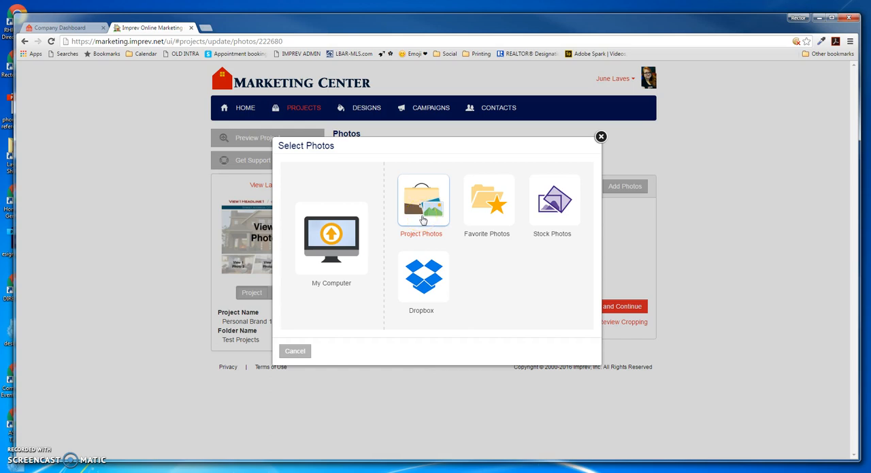
pyautogui.click(554, 218)
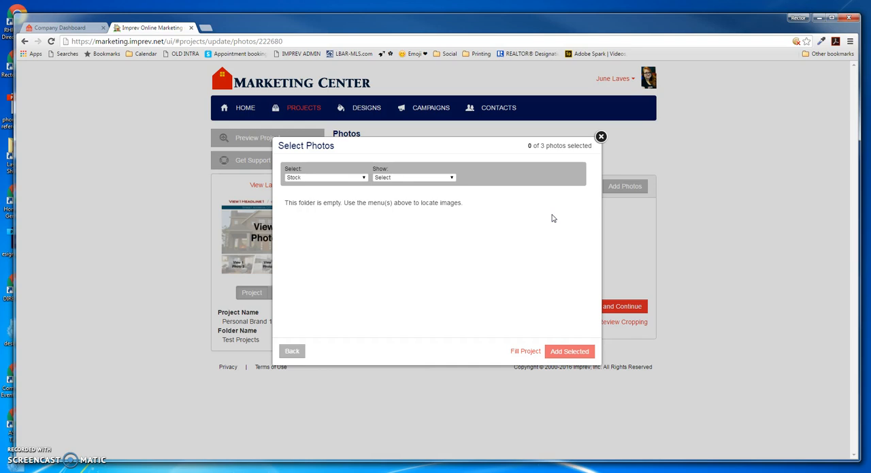
pyautogui.click(554, 218)
pyautogui.click(291, 179)
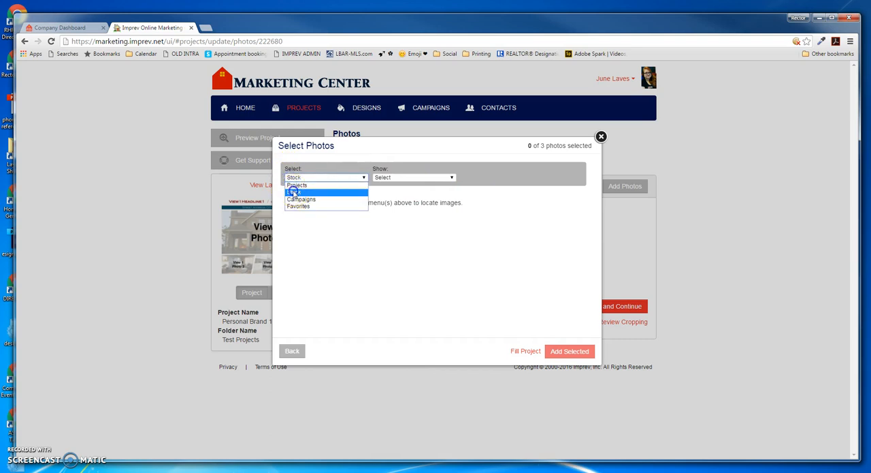
pyautogui.click(292, 193)
# - Show the Real Living stock photos in the Score Rating category and look through them
pyautogui.click(419, 178)
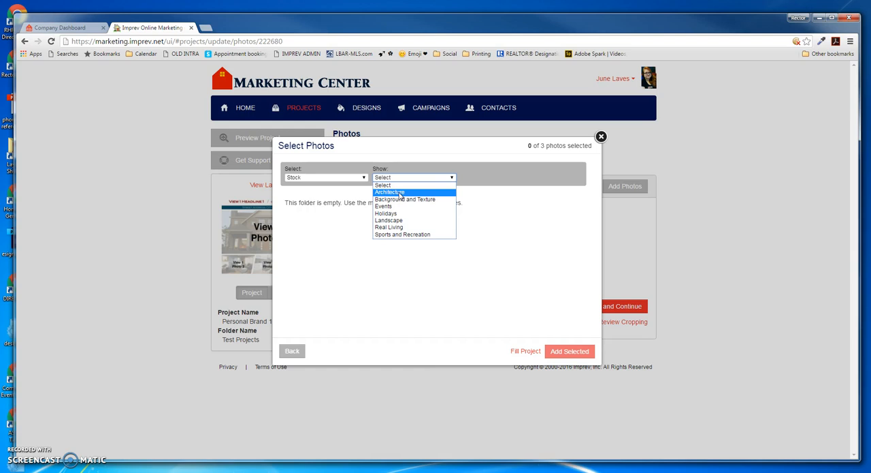
pyautogui.click(399, 199)
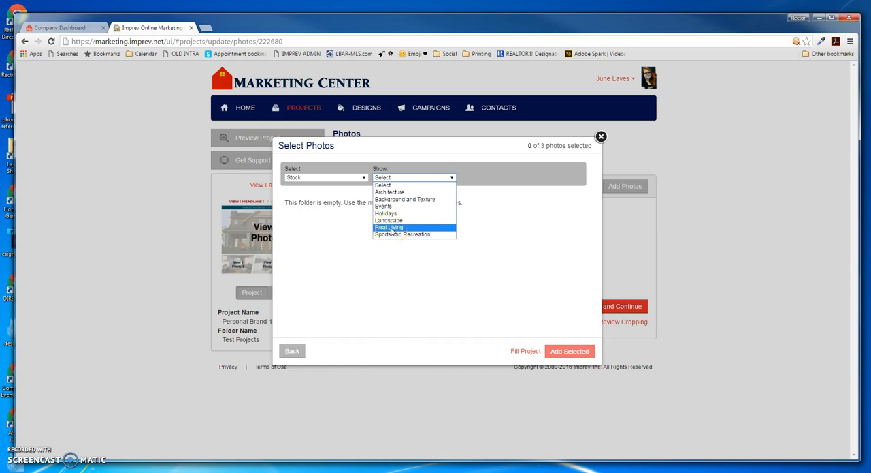
pyautogui.click(392, 230)
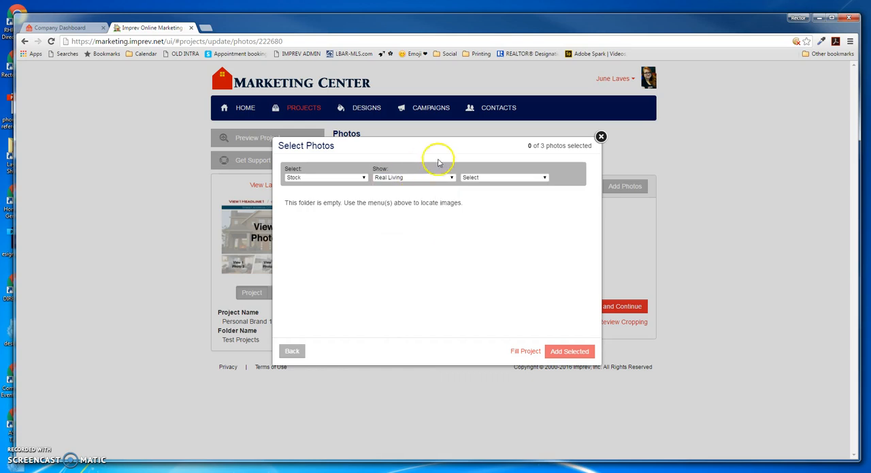
pyautogui.click(497, 178)
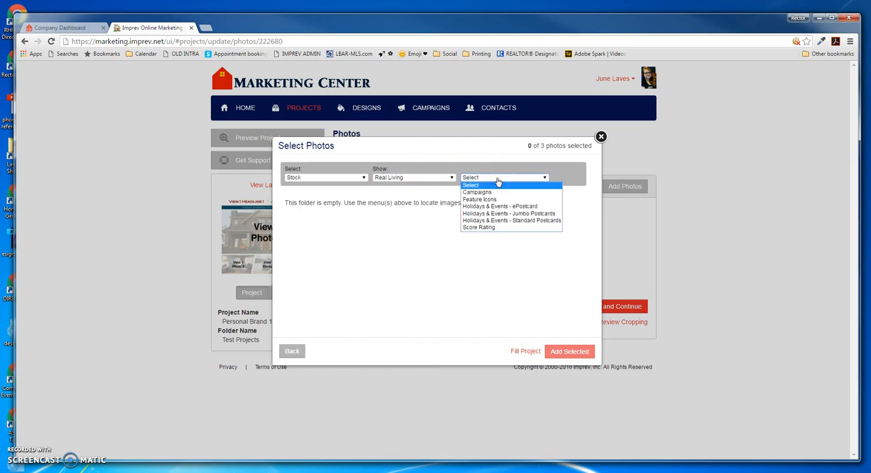
pyautogui.click(485, 194)
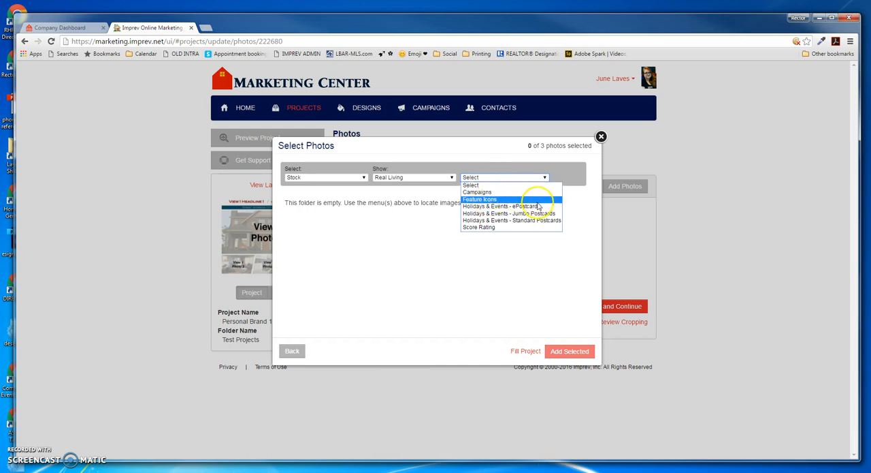
pyautogui.click(486, 227)
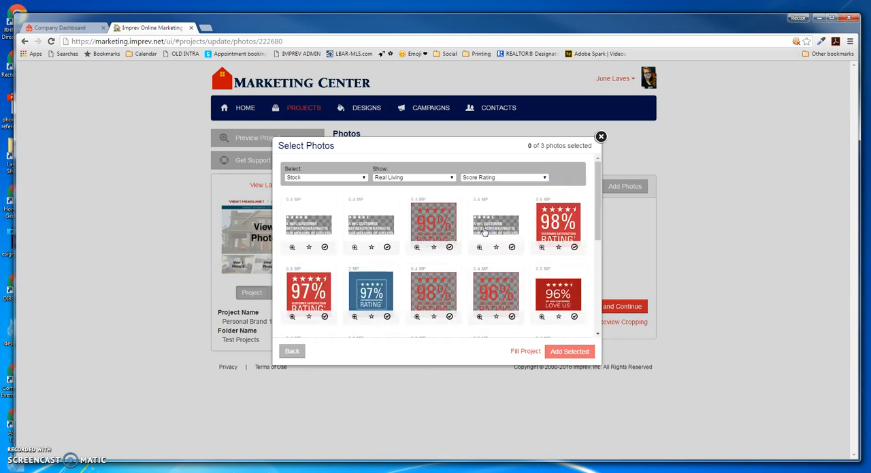
pyautogui.scroll(-1, 470, 269)
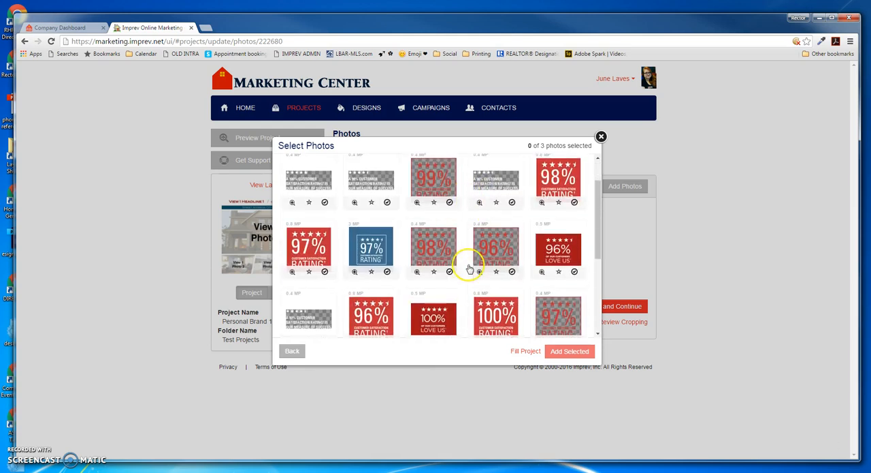
pyautogui.scroll(-1, 469, 268)
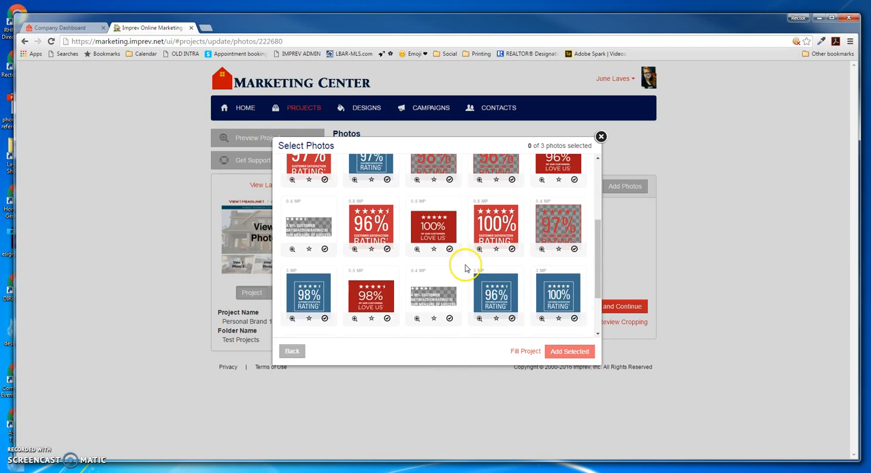
pyautogui.scroll(-1, 487, 269)
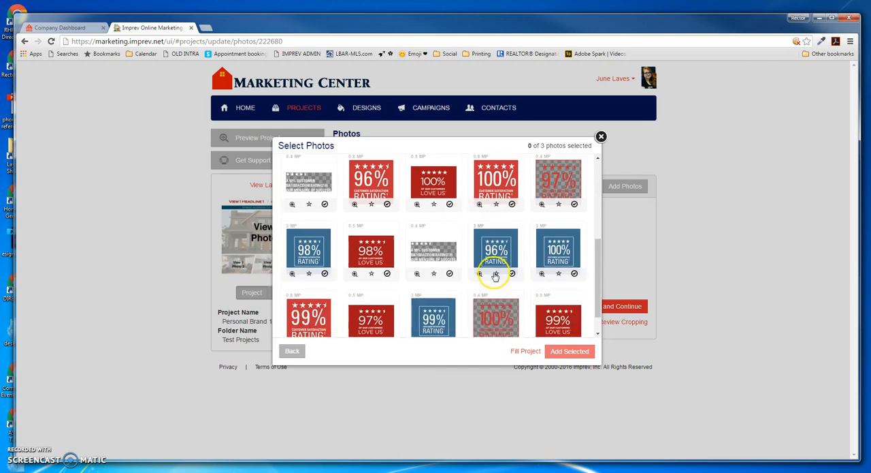
pyautogui.scroll(-1, 456, 288)
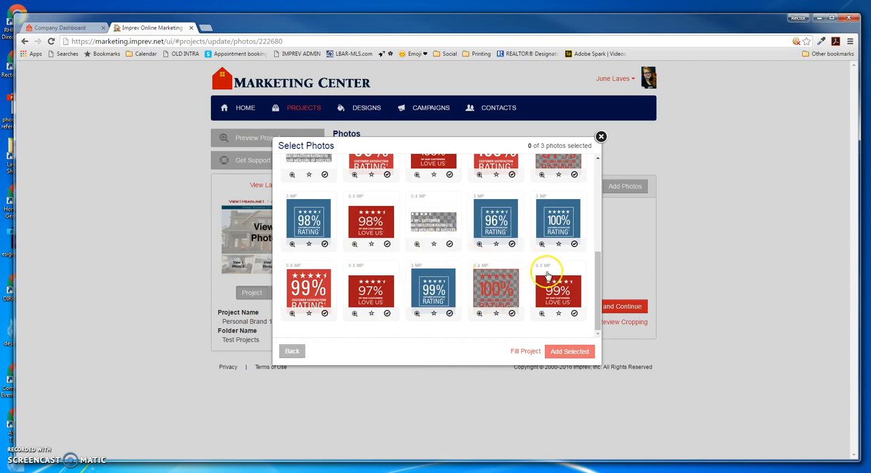
pyautogui.scroll(10, 541, 289)
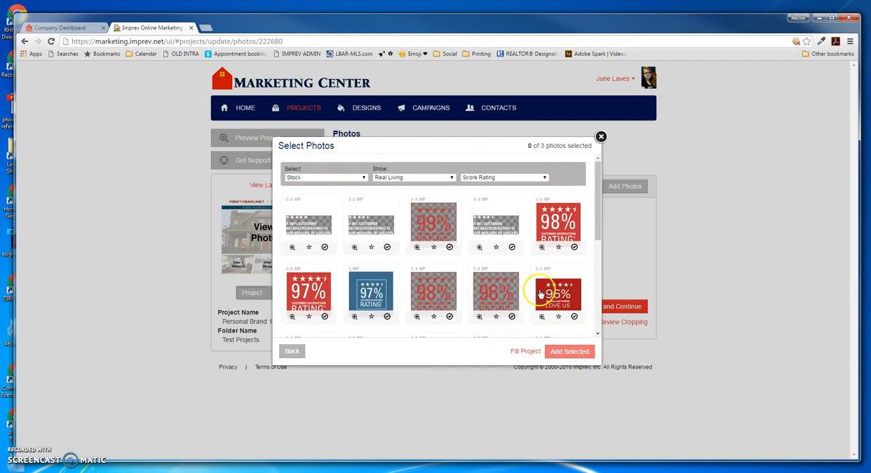
# - Switch the Real Living stock photos to the Campaigns category and look through them
pyautogui.click(537, 177)
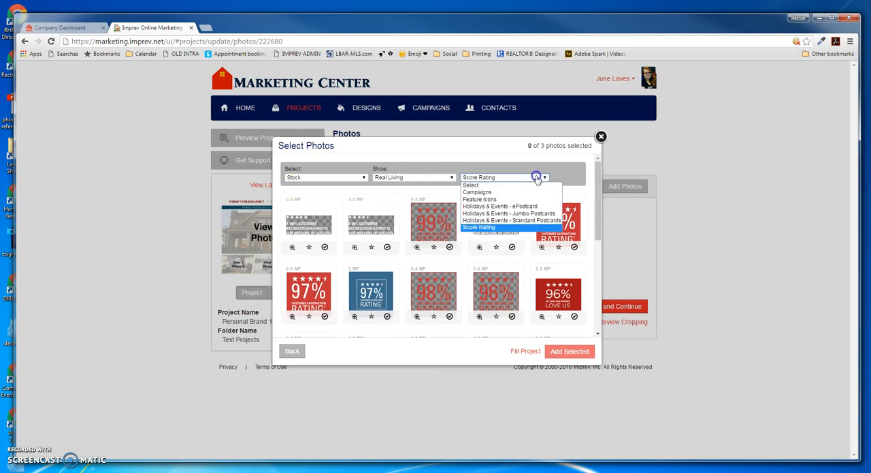
pyautogui.click(486, 193)
pyautogui.scroll(-5, 522, 239)
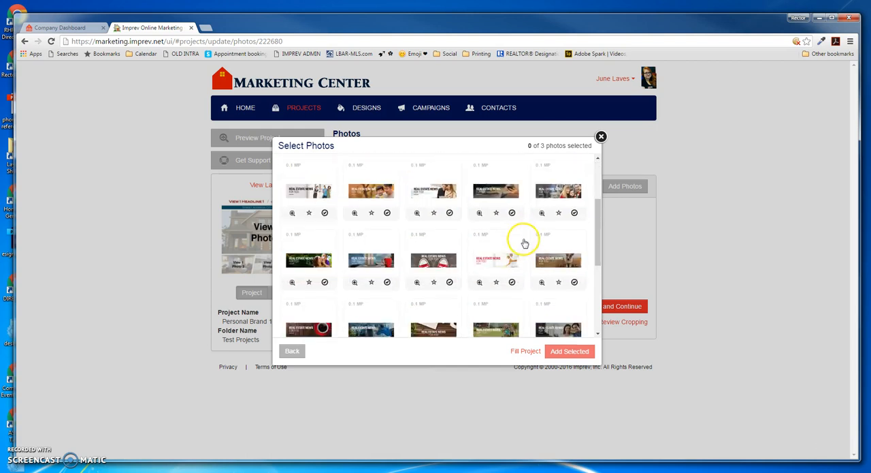
pyautogui.scroll(-1, 524, 243)
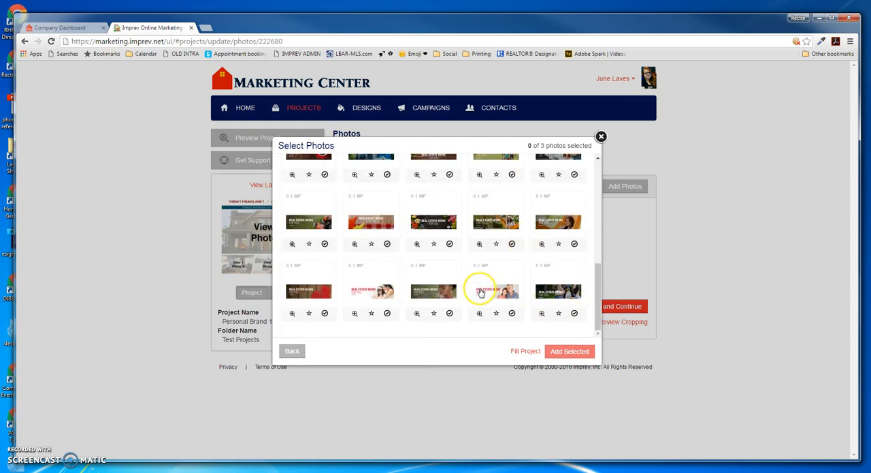
pyautogui.scroll(6, 470, 289)
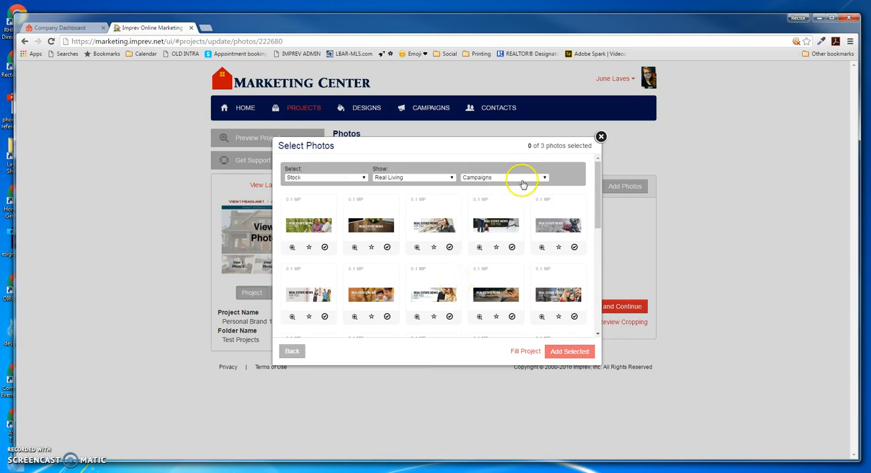
# - Switch the Real Living stock photos to the Feature Icons category and look through the icons
pyautogui.click(523, 178)
pyautogui.click(490, 196)
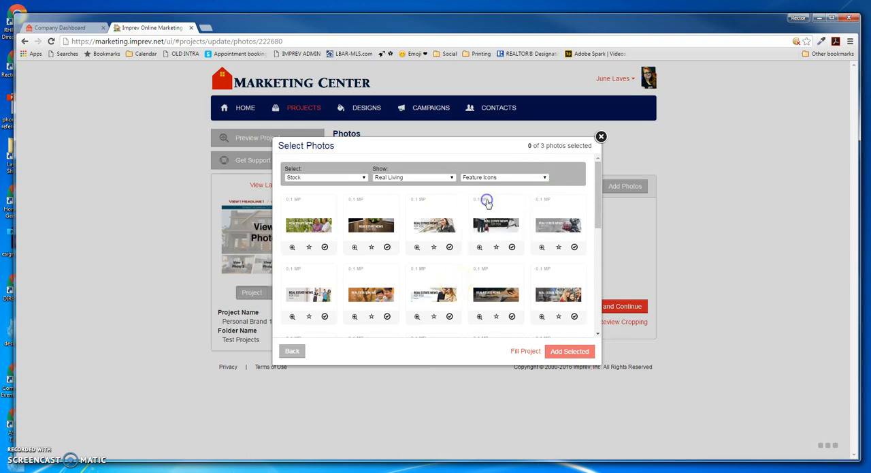
pyautogui.scroll(-3, 470, 260)
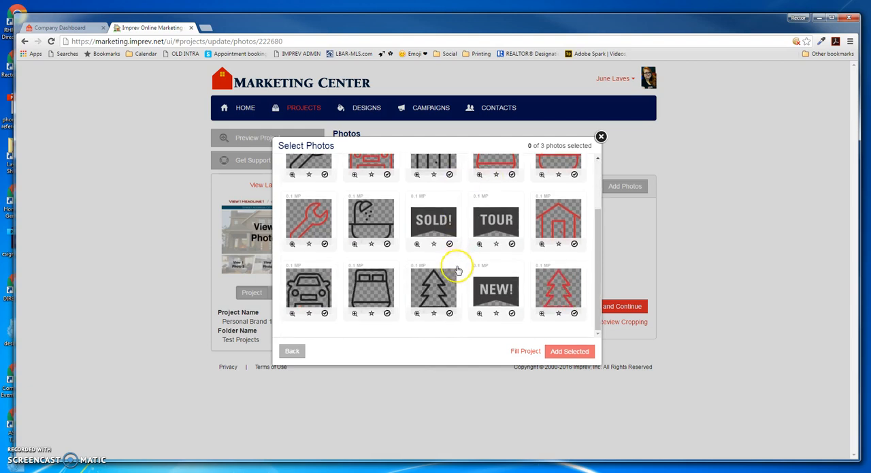
pyautogui.scroll(3, 544, 289)
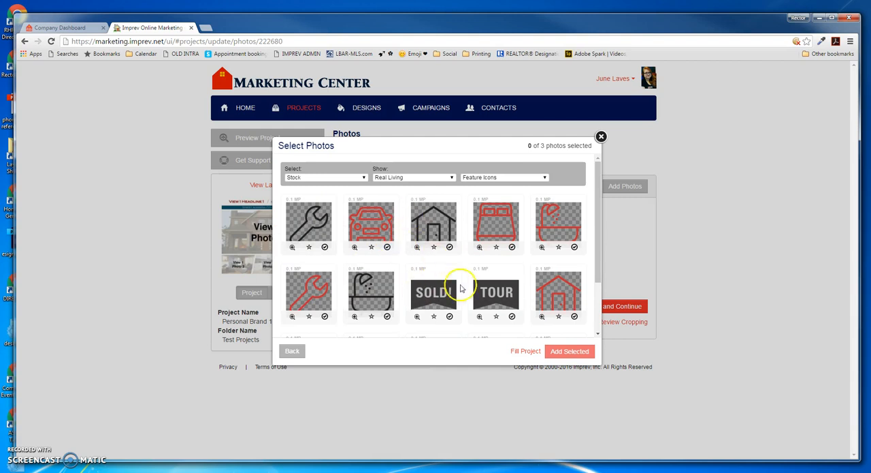
# - Show the Good Luck images under Holidays & Events - ePostcard and preview the Success card enlarged
pyautogui.click(543, 177)
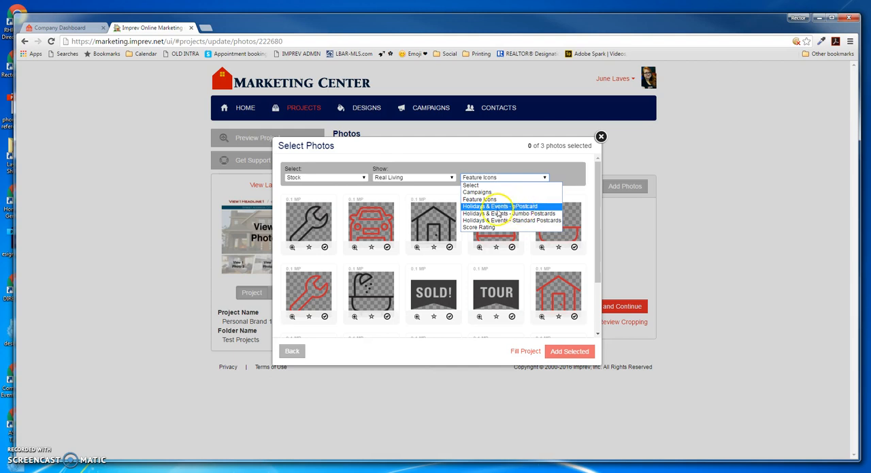
pyautogui.click(533, 206)
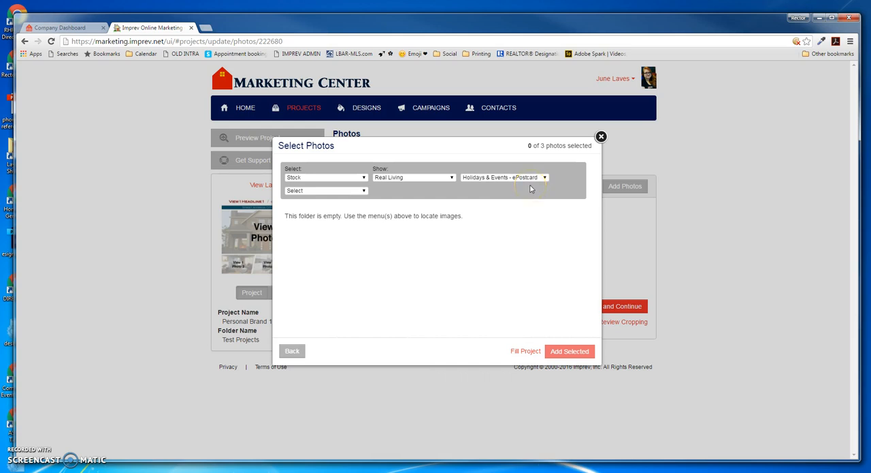
pyautogui.click(333, 194)
pyautogui.moveTo(364, 202); pyautogui.dragTo(366, 248)
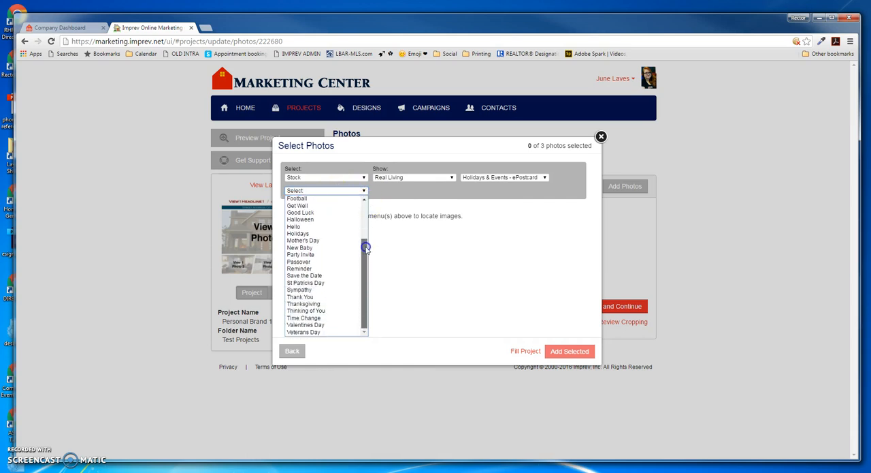
pyautogui.click(303, 214)
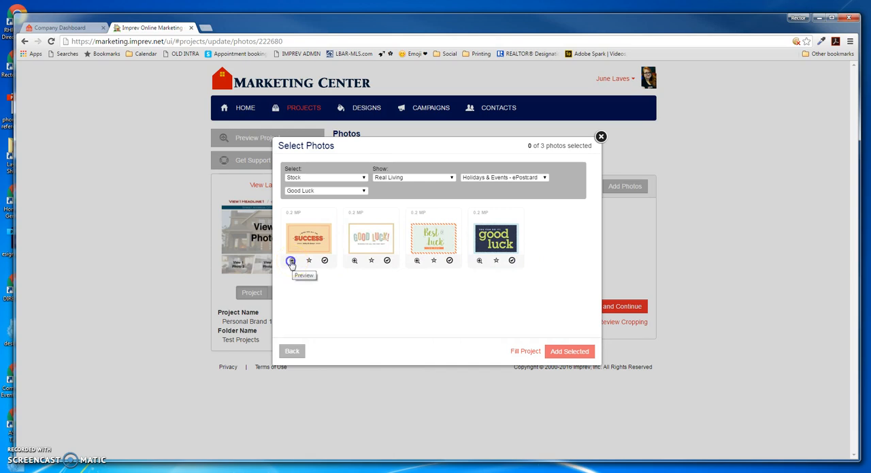
pyautogui.click(291, 261)
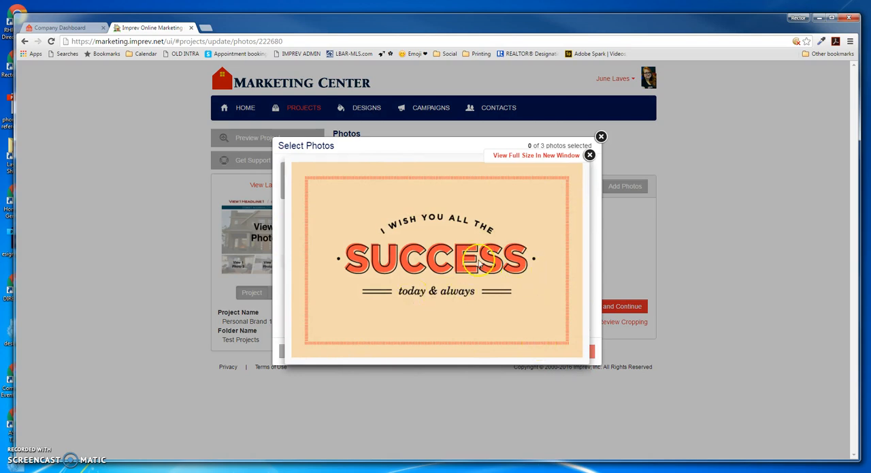
pyautogui.click(589, 154)
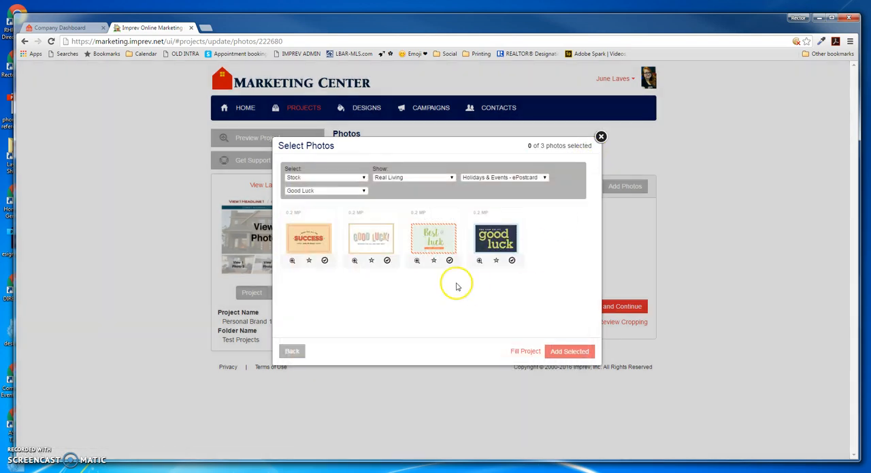
# - Select the Success, Good Luck and Best of Luck cards as photos 1 to 3 and add them to the project
pyautogui.click(325, 261)
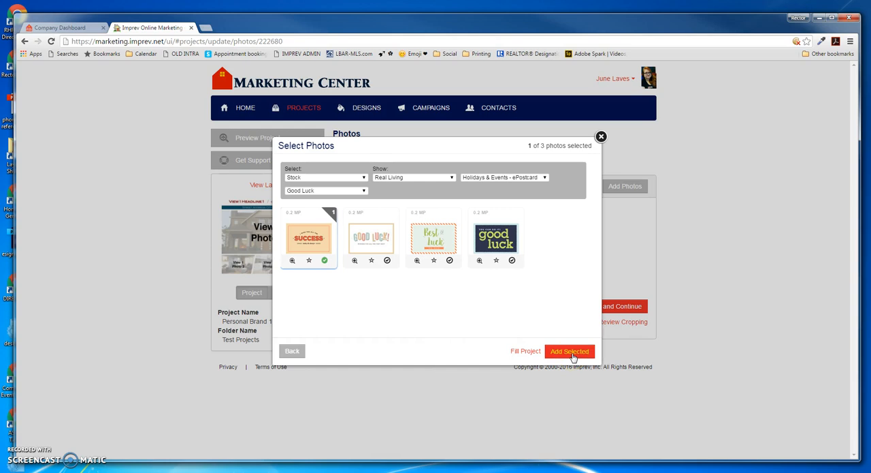
pyautogui.click(381, 239)
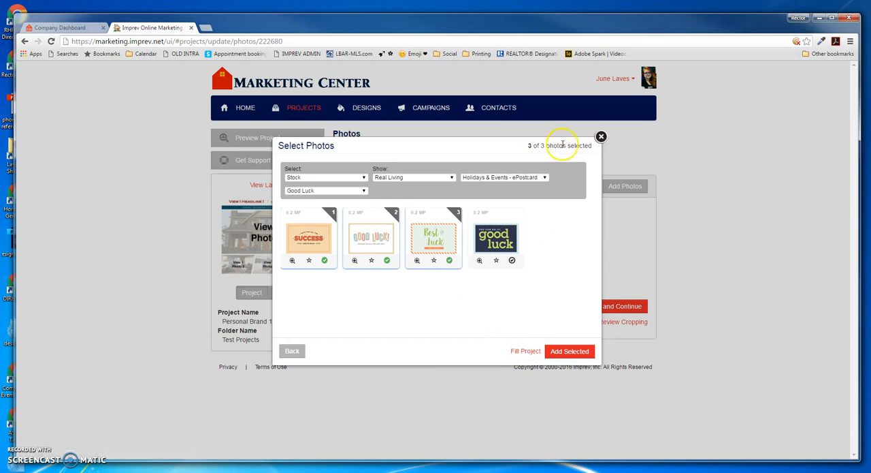
pyautogui.click(438, 219)
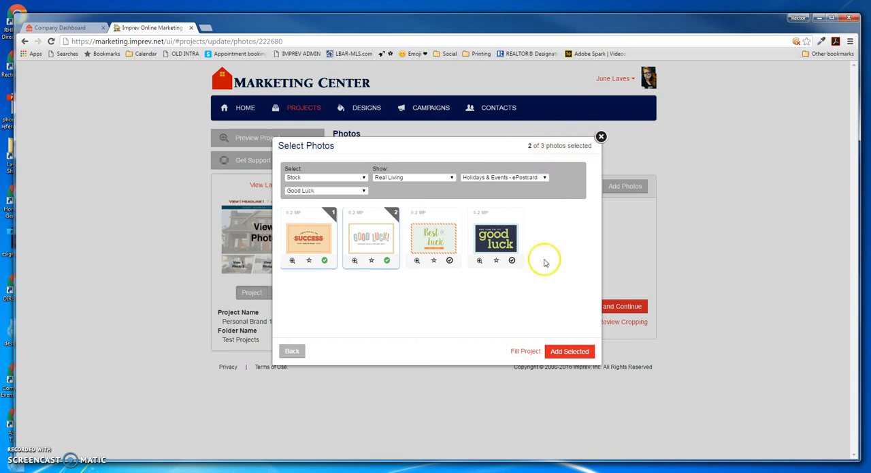
pyautogui.click(446, 224)
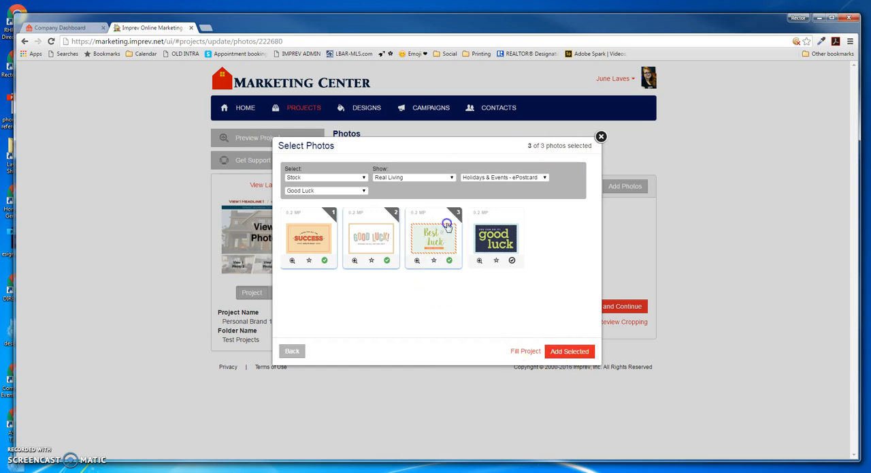
pyautogui.click(522, 350)
pyautogui.click(522, 350)
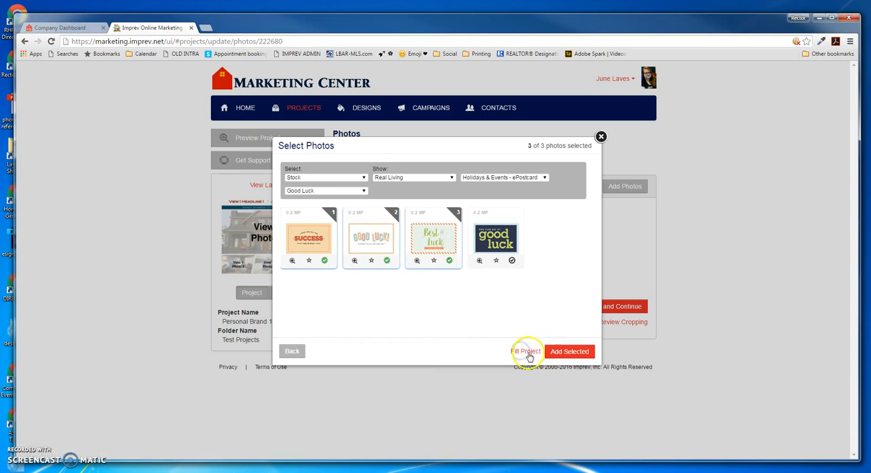
pyautogui.click(565, 353)
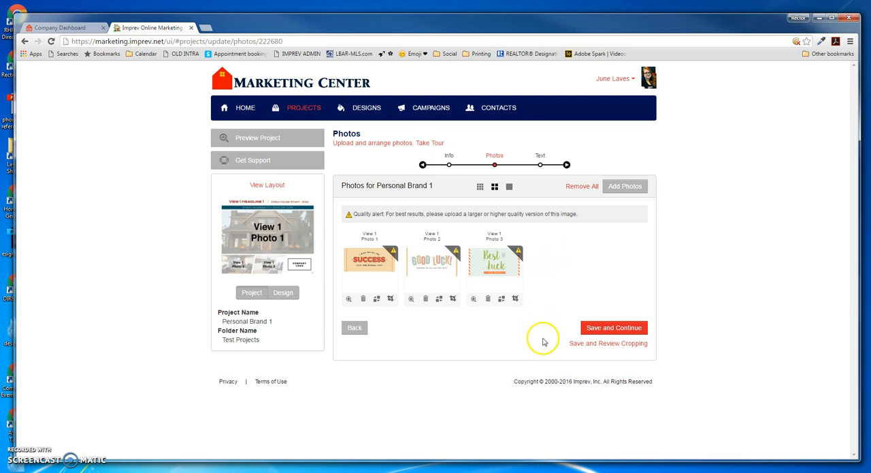
# - Save the photos with a cropping review, adjust the crop area of View 1 Photo 1, and crop all three photos
pyautogui.click(608, 344)
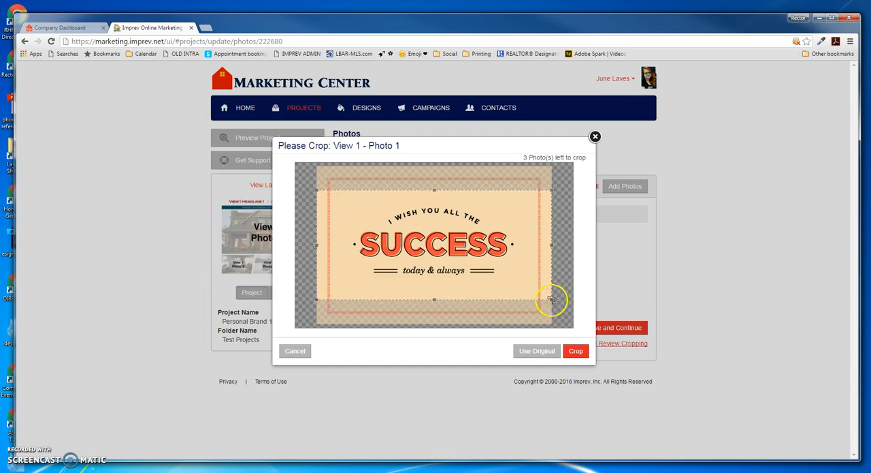
pyautogui.moveTo(548, 295); pyautogui.dragTo(379, 205)
pyautogui.moveTo(411, 234); pyautogui.dragTo(551, 269)
pyautogui.click(577, 349)
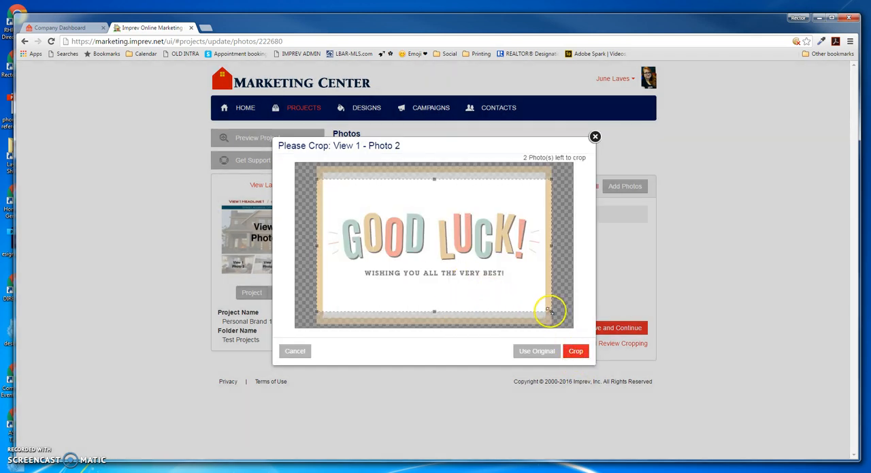
pyautogui.click(576, 353)
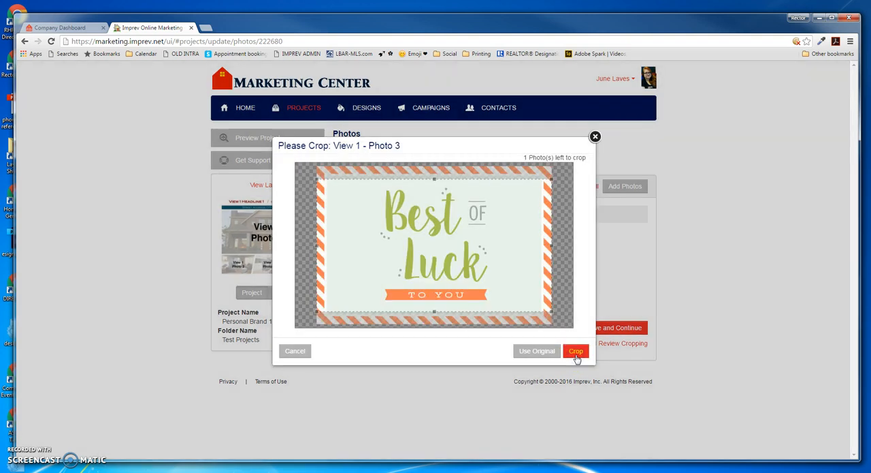
pyautogui.click(576, 353)
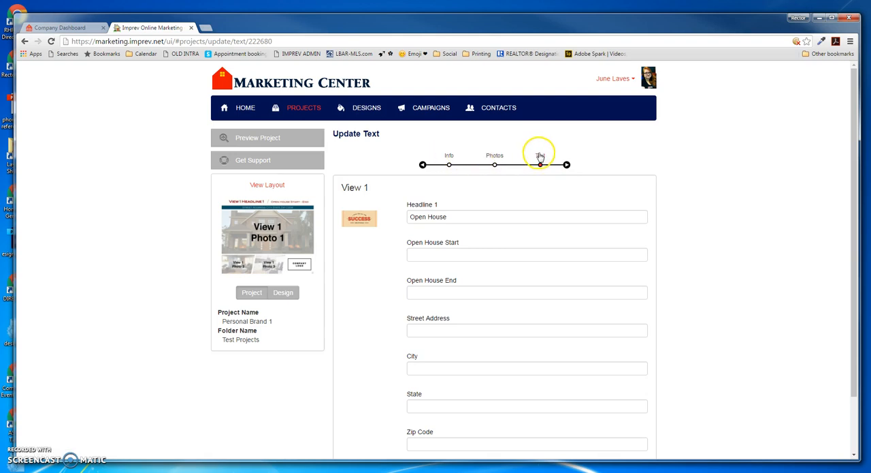
# - Look over the View 1 text fields and check where they appear in the enlarged design layout
pyautogui.click(576, 305)
pyautogui.scroll(-2, 577, 310)
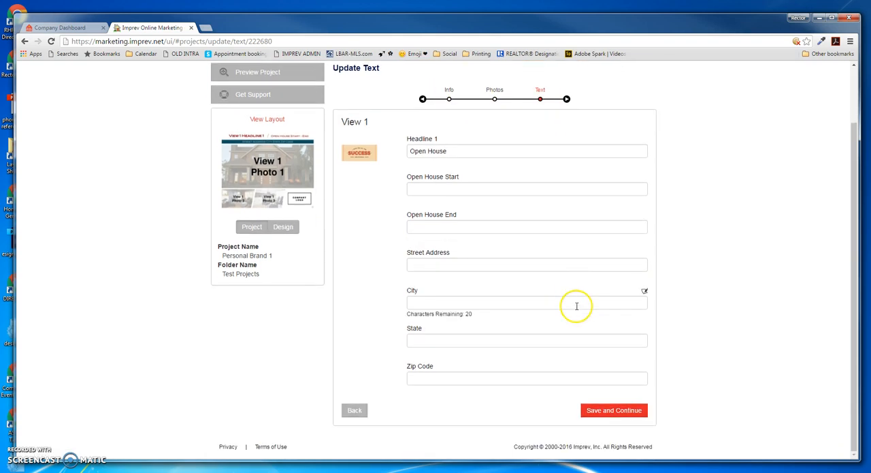
pyautogui.scroll(1, 577, 310)
pyautogui.click(260, 165)
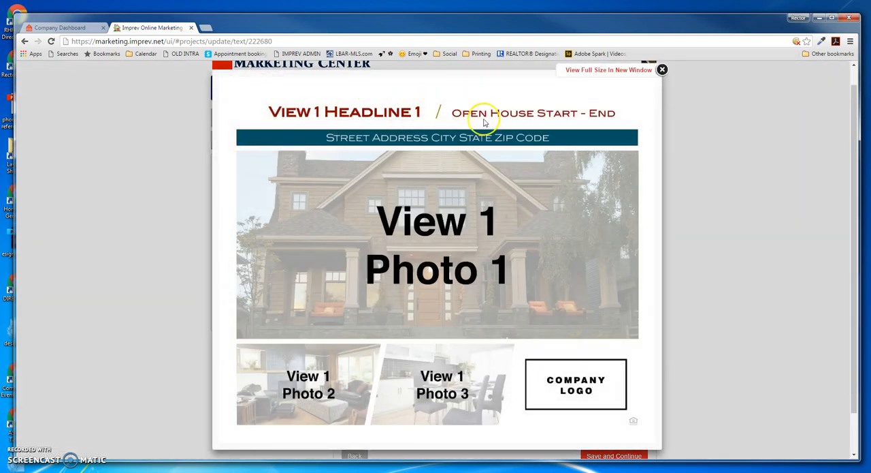
pyautogui.click(662, 70)
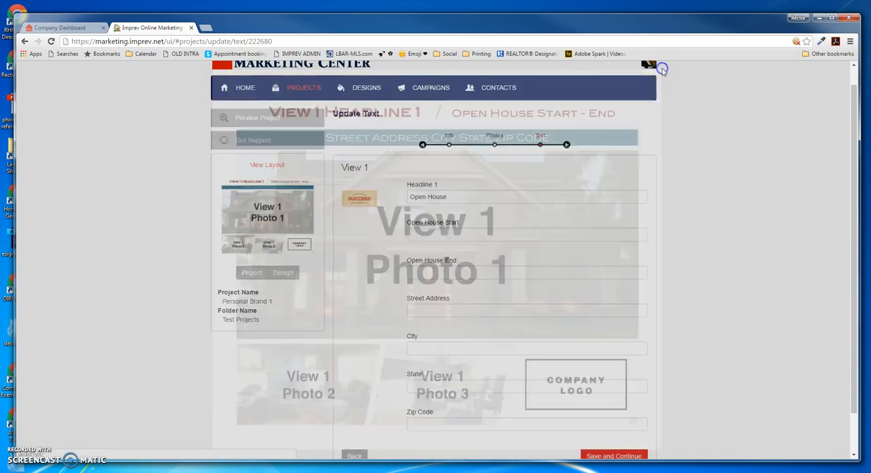
# - Set Headline 1 to "Good Luck!", Open House Start to "Back to School!" and Open House End to "August 16th!"
pyautogui.click(520, 428)
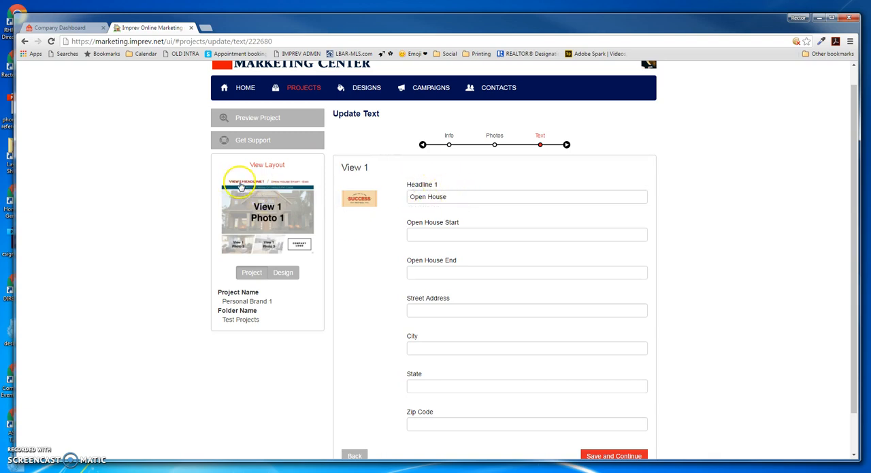
pyautogui.tripleClick(473, 196)
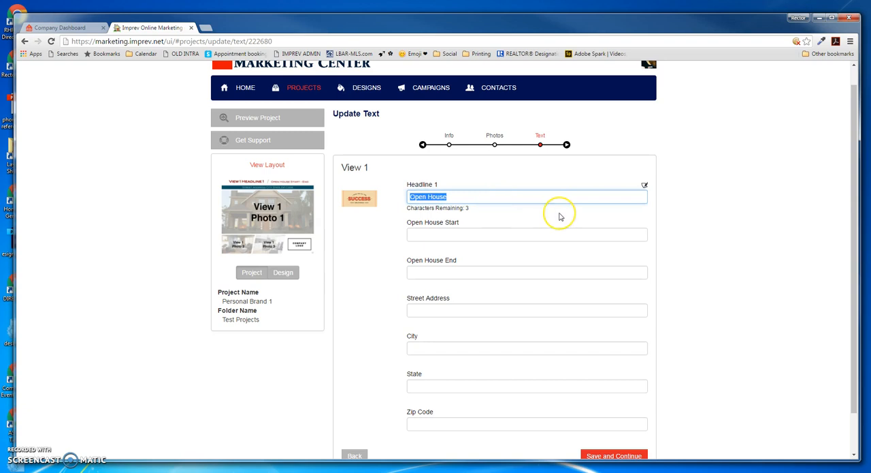
pyautogui.write('Good Luck!')
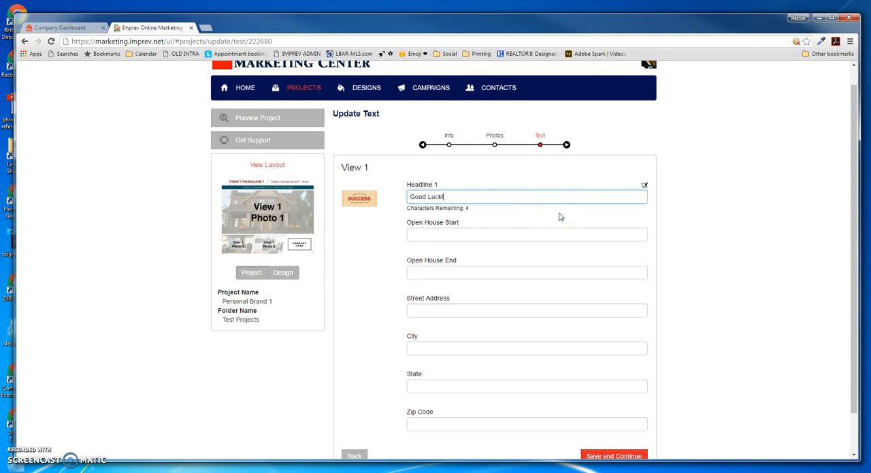
pyautogui.click(504, 235)
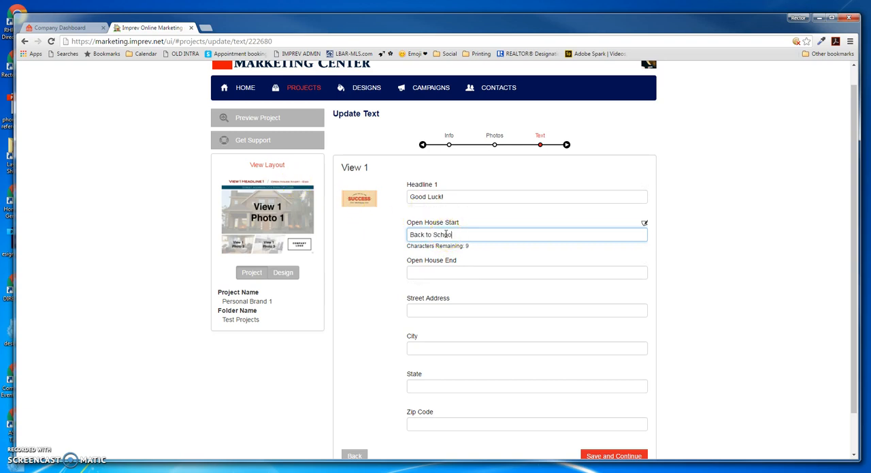
pyautogui.click(563, 269)
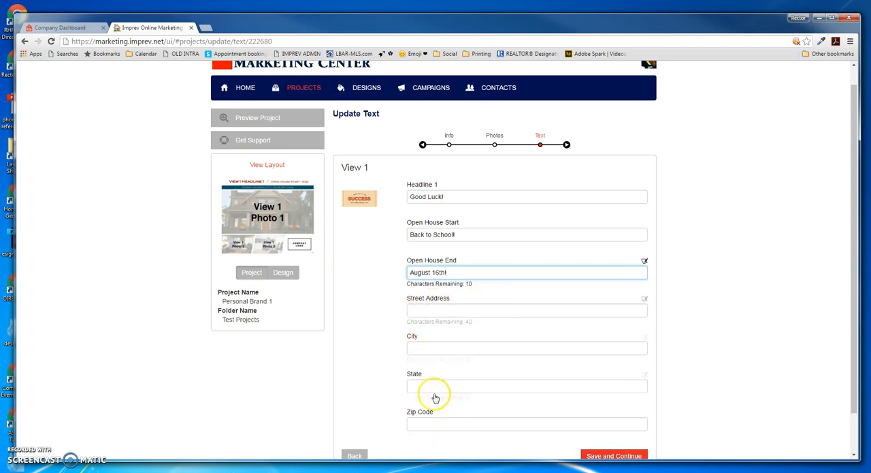
# - Enter "Be safe when boarding the school bus!" as the Street Address text and check its place in the enlarged layout
pyautogui.click(435, 309)
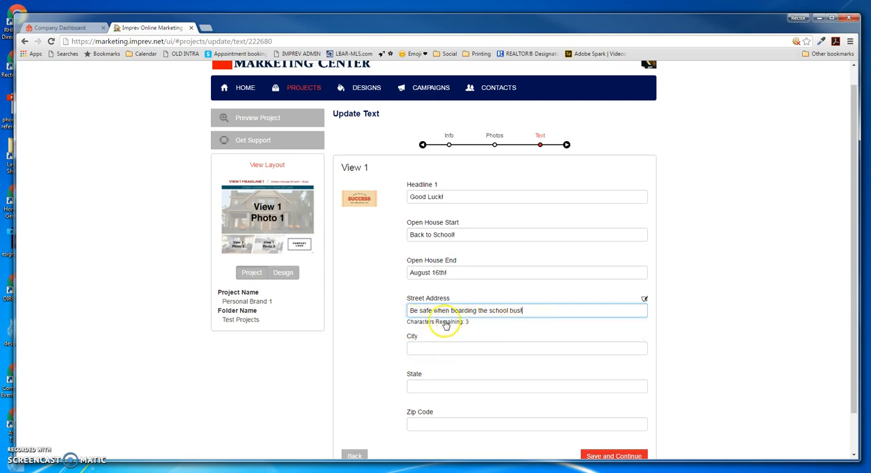
pyautogui.click(490, 310)
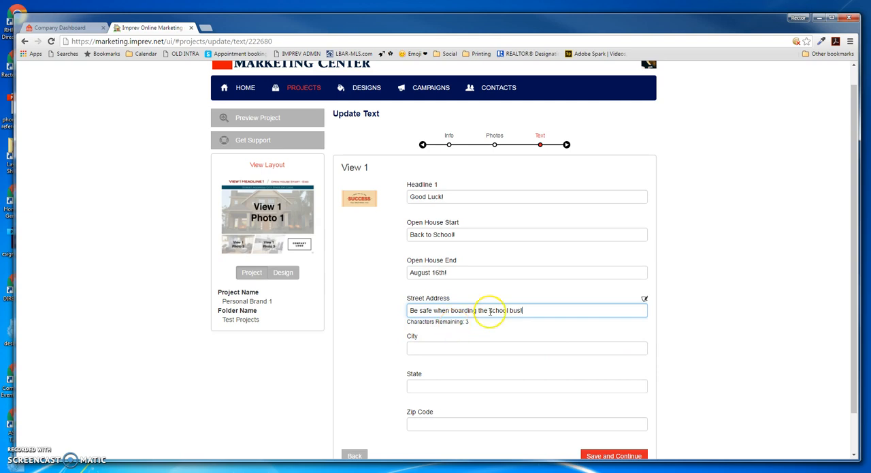
pyautogui.click(242, 190)
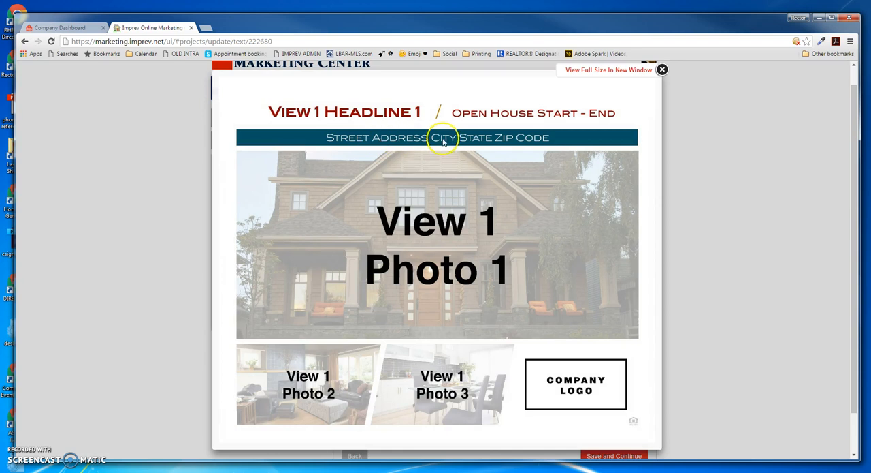
pyautogui.click(661, 70)
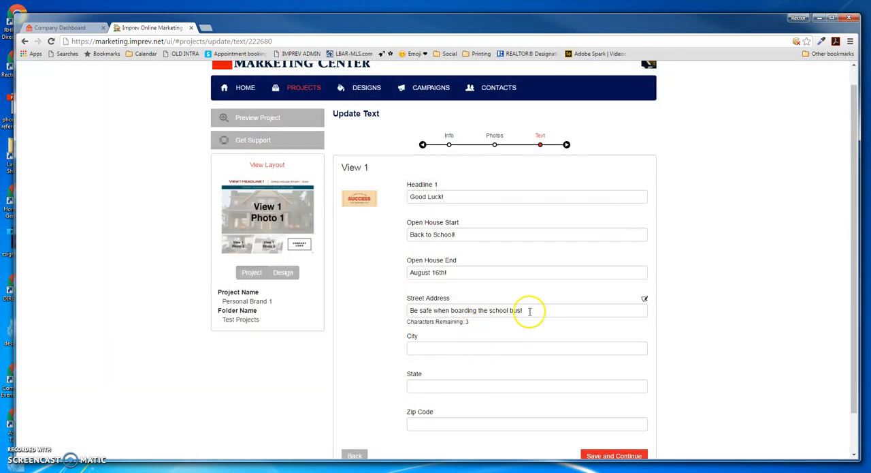
# - Save the text with City, State and Zip Code left blank, and choose to share the finished project on Facebook
pyautogui.click(440, 346)
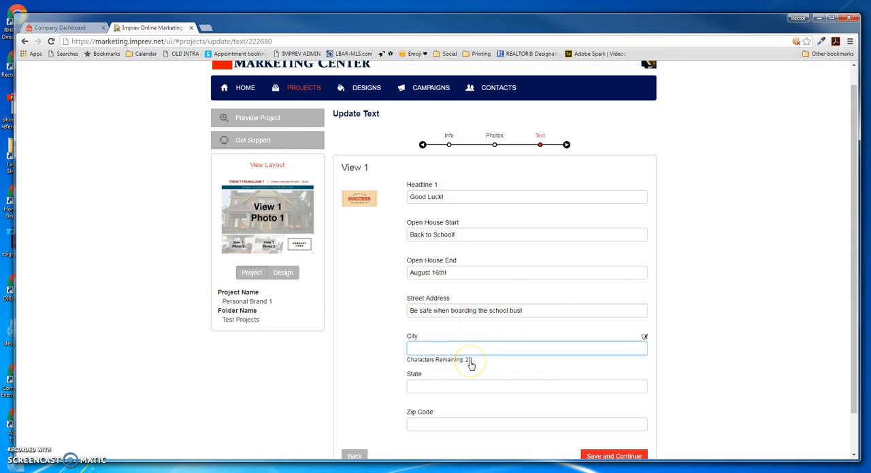
pyautogui.scroll(-1, 473, 368)
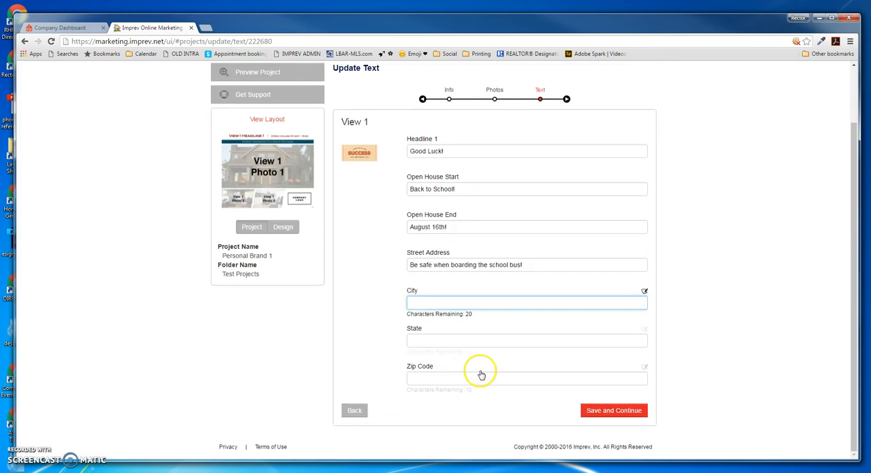
pyautogui.click(608, 412)
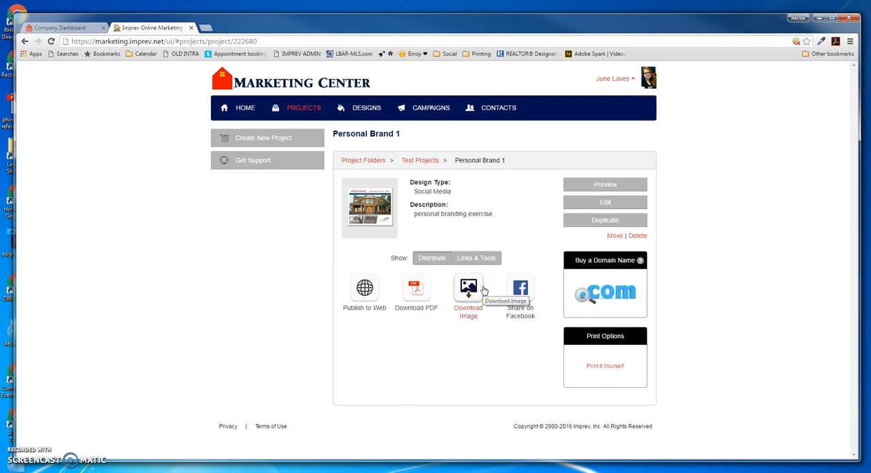
pyautogui.click(524, 288)
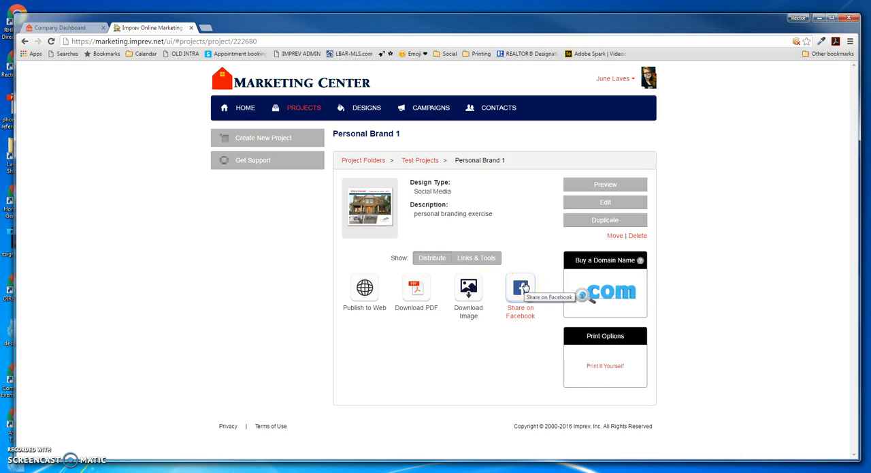